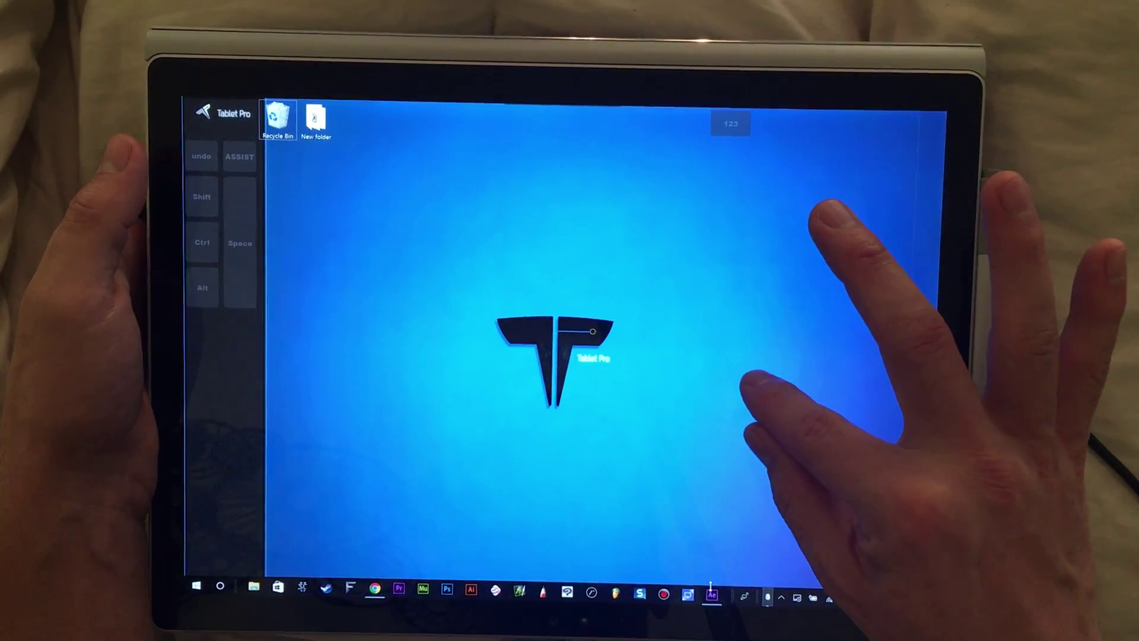
# Orbit the Element 3D preview around the T logo and confirm OK to close Scene Setup
pyautogui.click(712, 595)
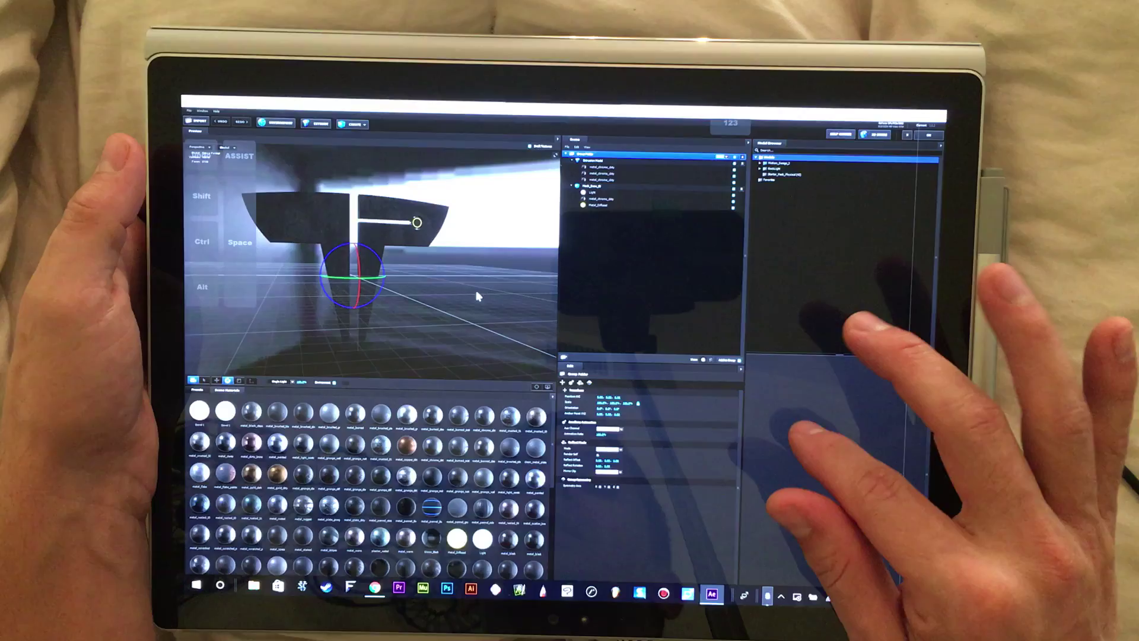
pyautogui.moveTo(413, 242)
pyautogui.mouseDown()
pyautogui.moveTo(427, 233)
pyautogui.moveTo(452, 268)
pyautogui.moveTo(448, 286)
pyautogui.moveTo(424, 286)
pyautogui.mouseUp()
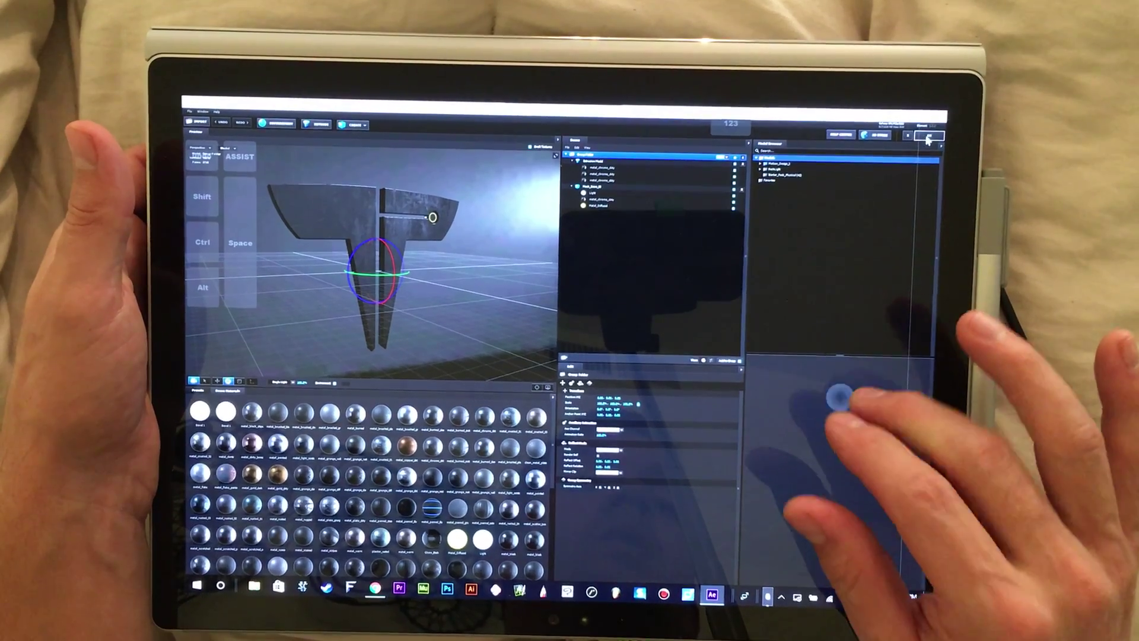
pyautogui.click(840, 395)
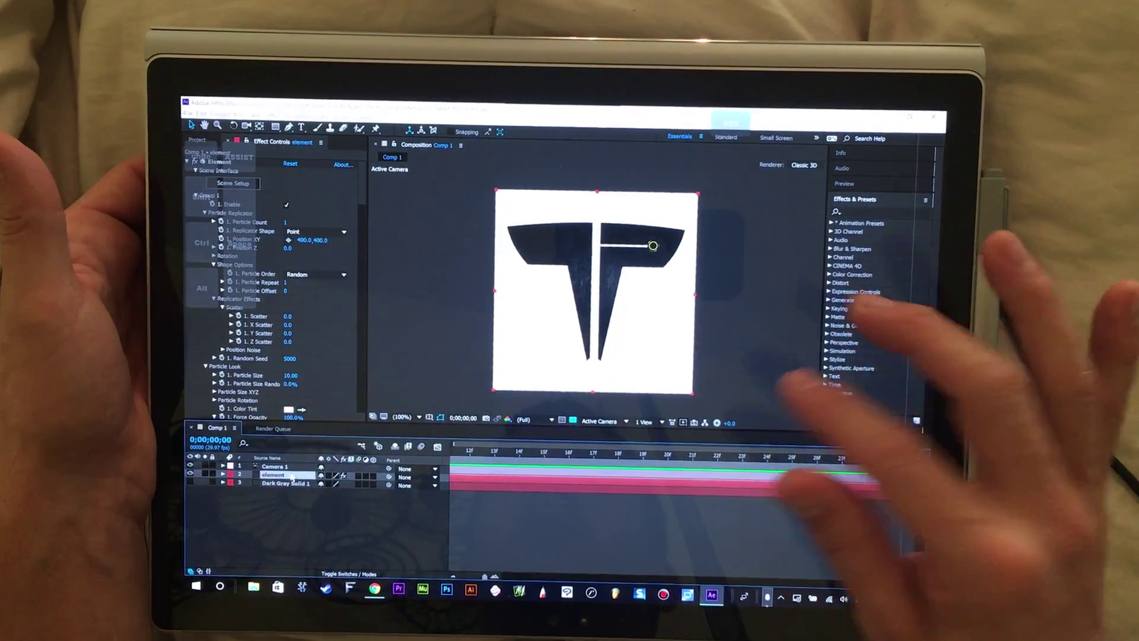
# Reveal the element layer's Rotation property and scrub its value to tilt the logo
pyautogui.press('t')
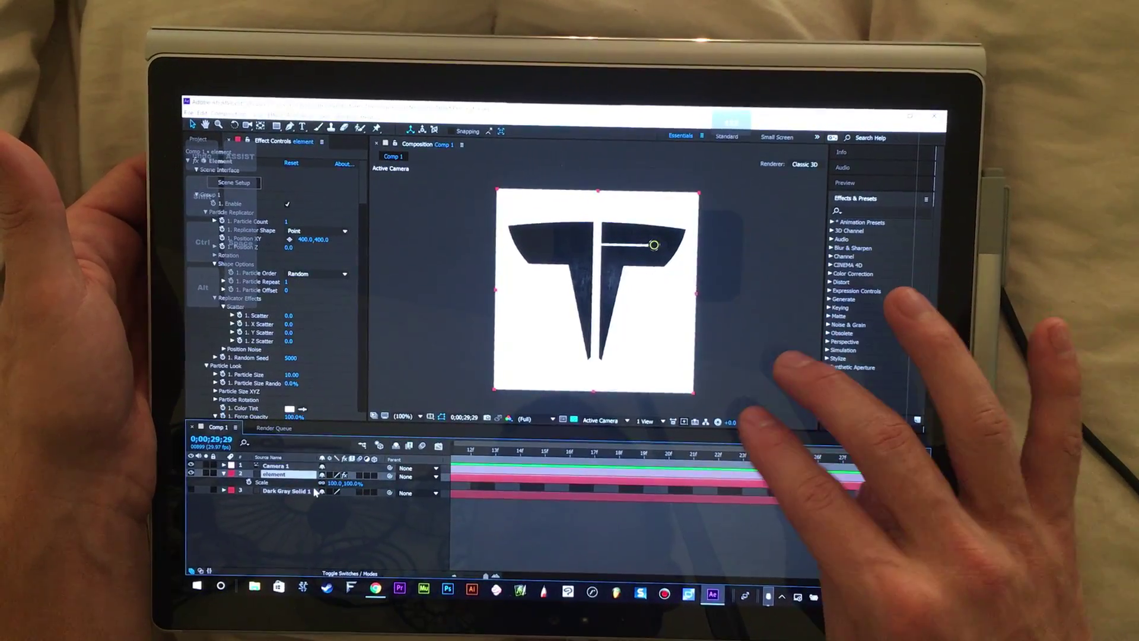
pyautogui.press('t')
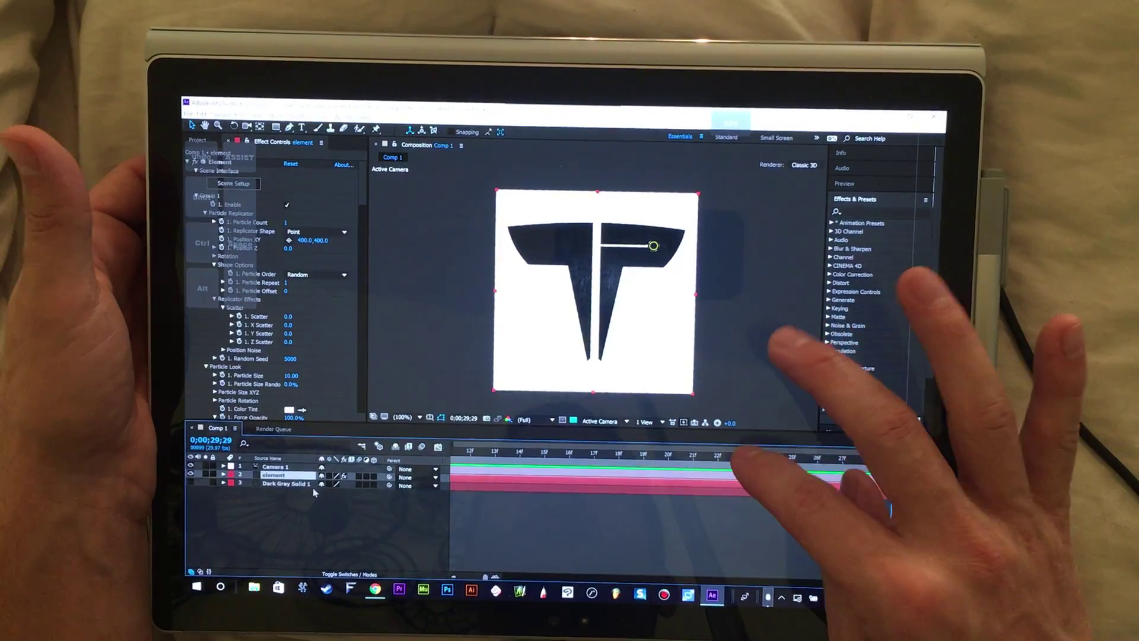
pyautogui.press('t')
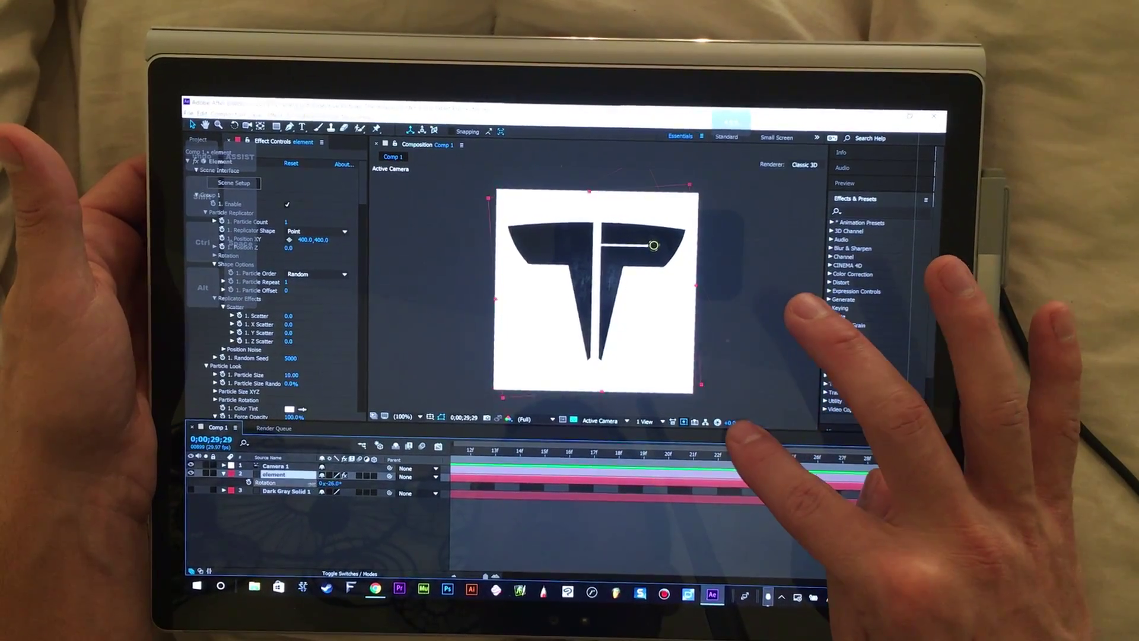
pyautogui.moveTo(330, 486); pyautogui.dragTo(307, 488)
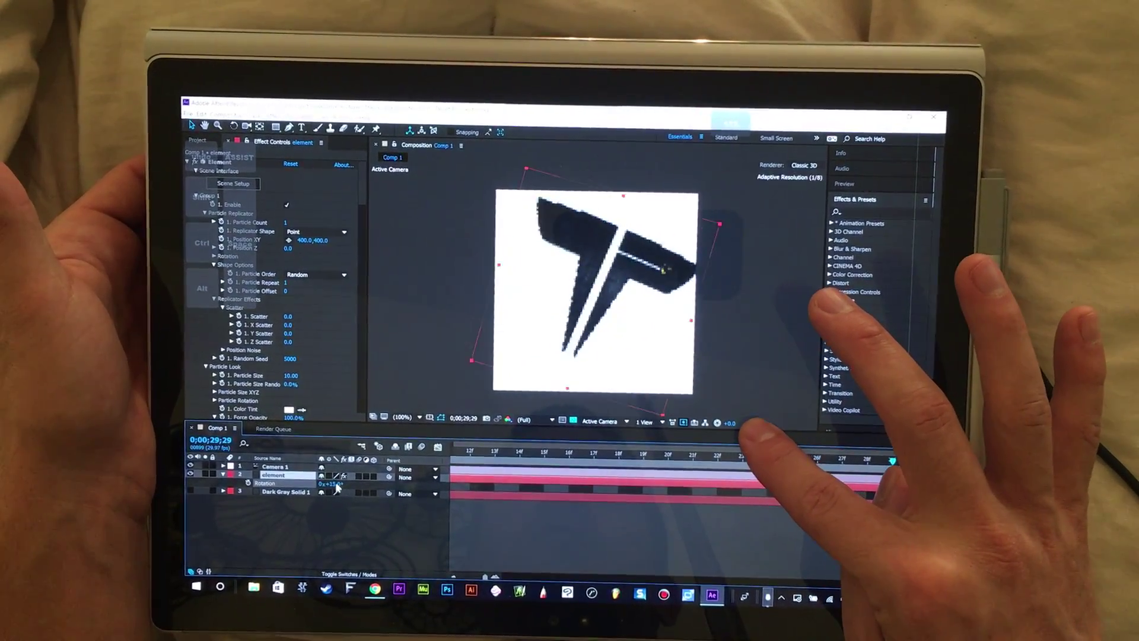